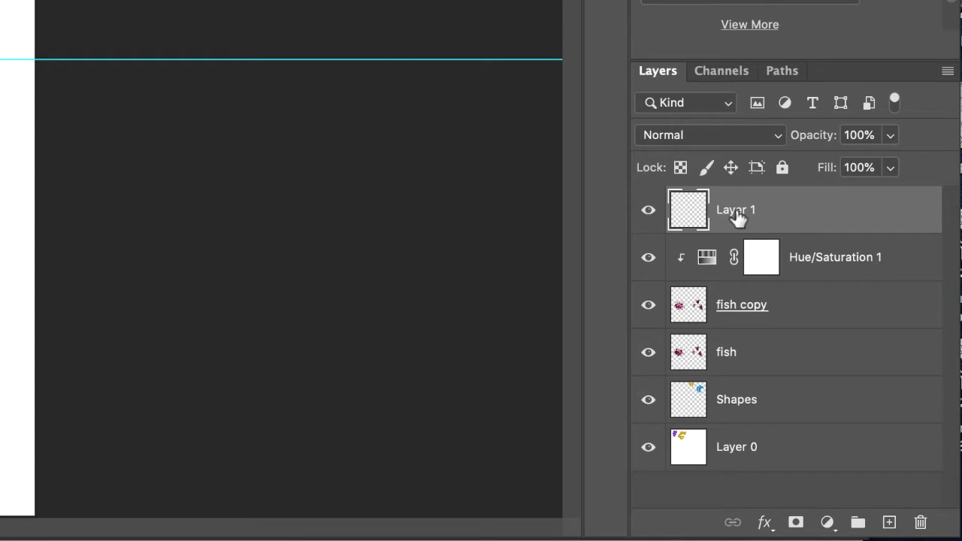
Step: Rename Layer 1 as "brush"
double_click(737, 212)
type("brush")
key("Return")
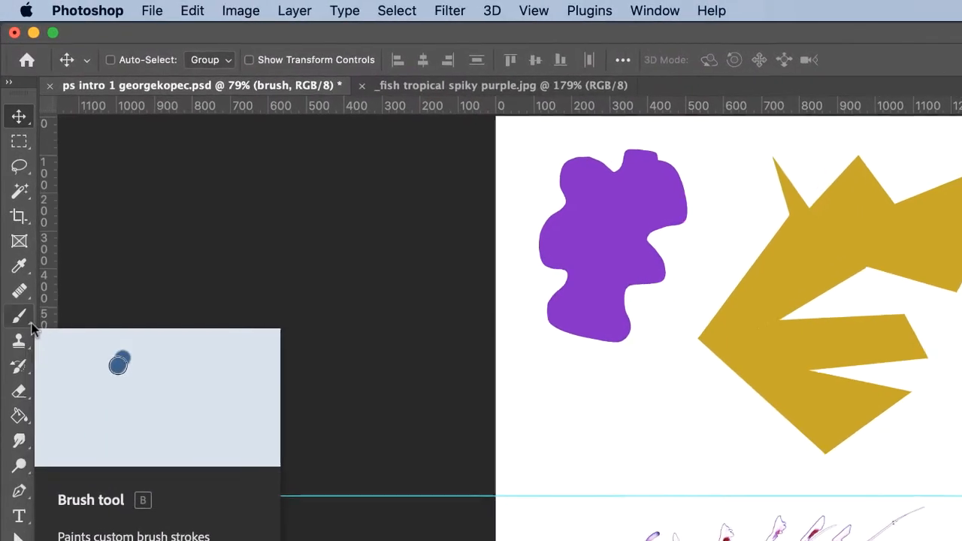
Step: Activate the Brush tool with the Soft Round tip at 15 px, 0% hardness and Normal blending mode
left_click(32, 329)
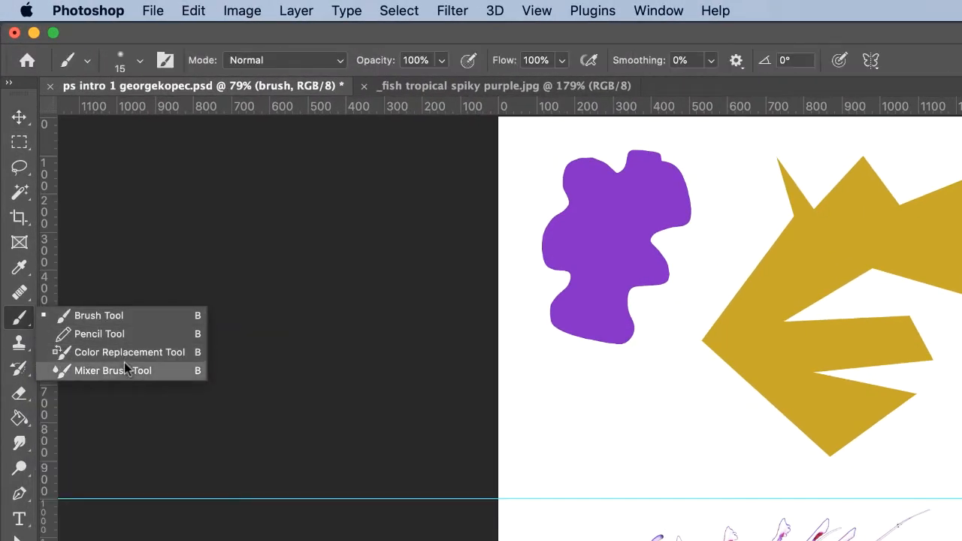
left_click(120, 322)
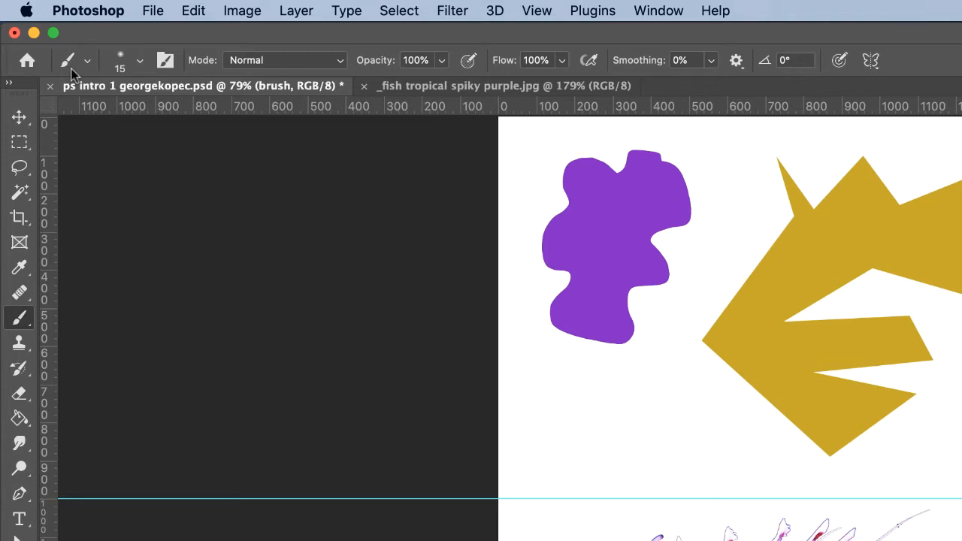
left_click(140, 64)
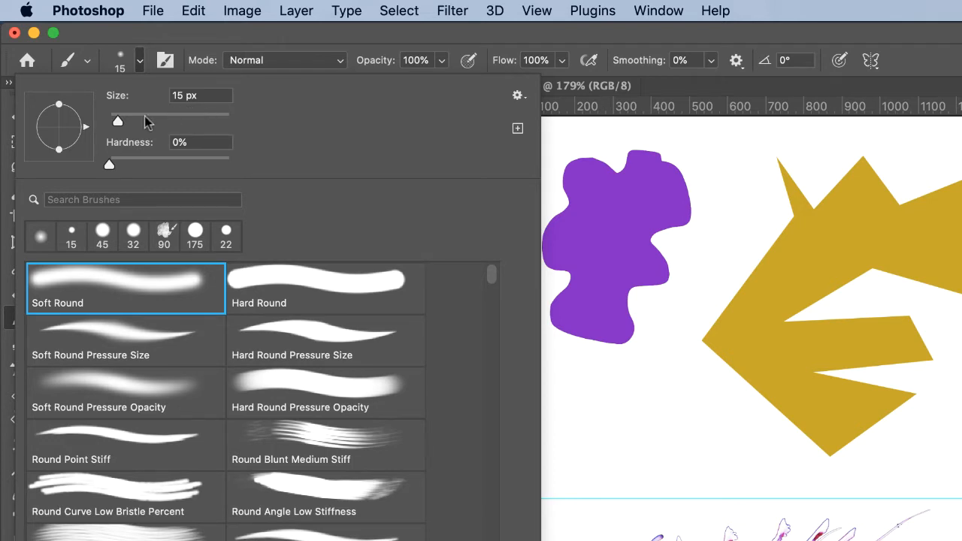
mouse_move(118, 125)
left_mouse_down()
mouse_move(185, 123)
mouse_move(117, 124)
left_mouse_up()
left_click(188, 96)
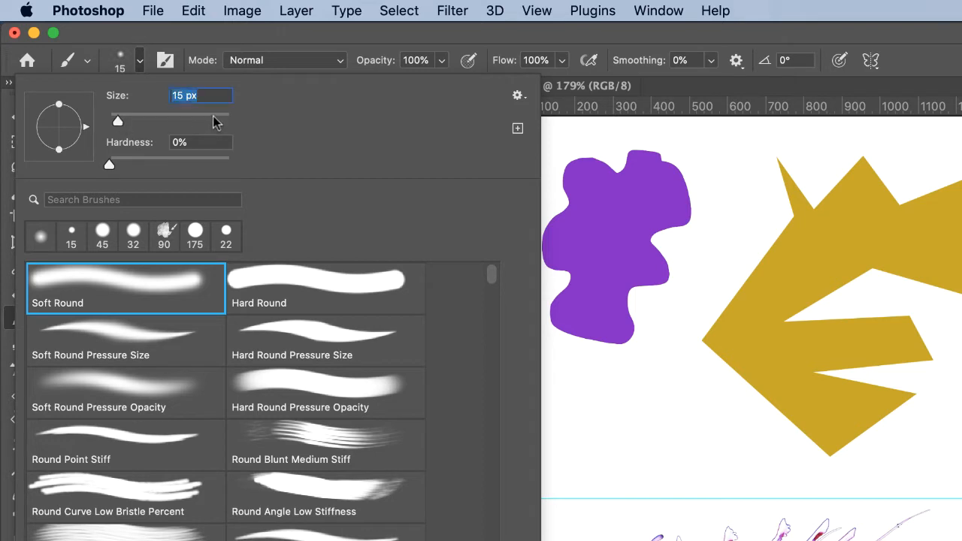
left_click(190, 98)
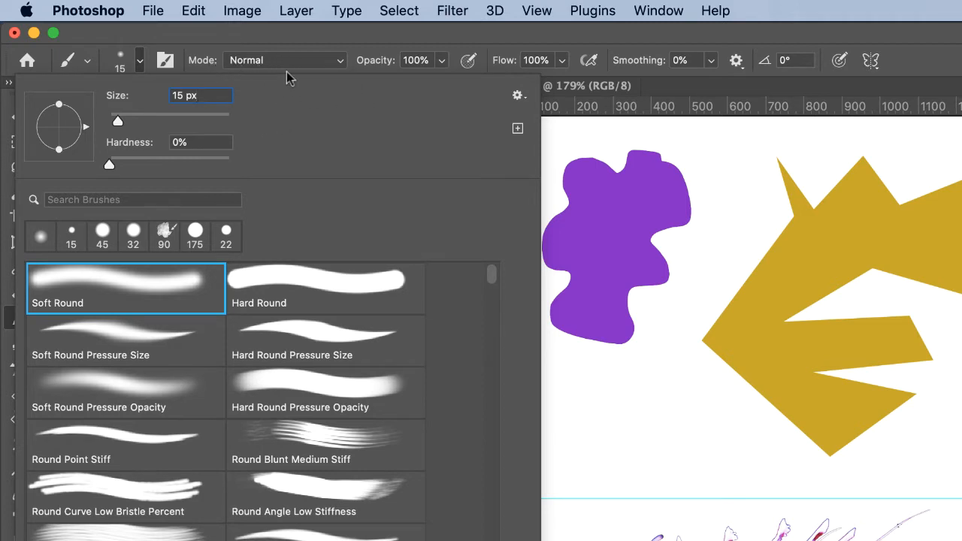
left_click(341, 67)
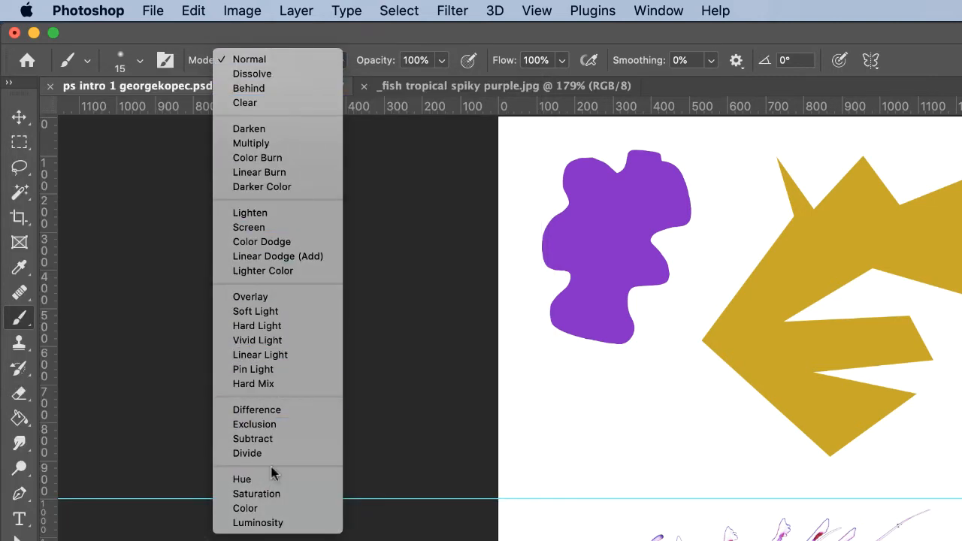
left_click(274, 61)
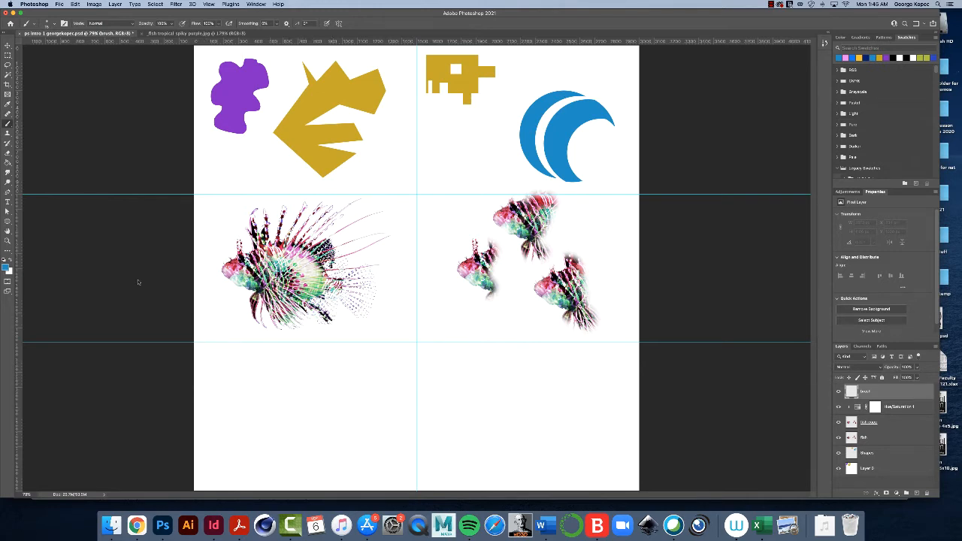
Step: Paint a blue smiley face with two vertical eyes and an open smile in the empty lower-left section of the canvas
left_click(7, 241)
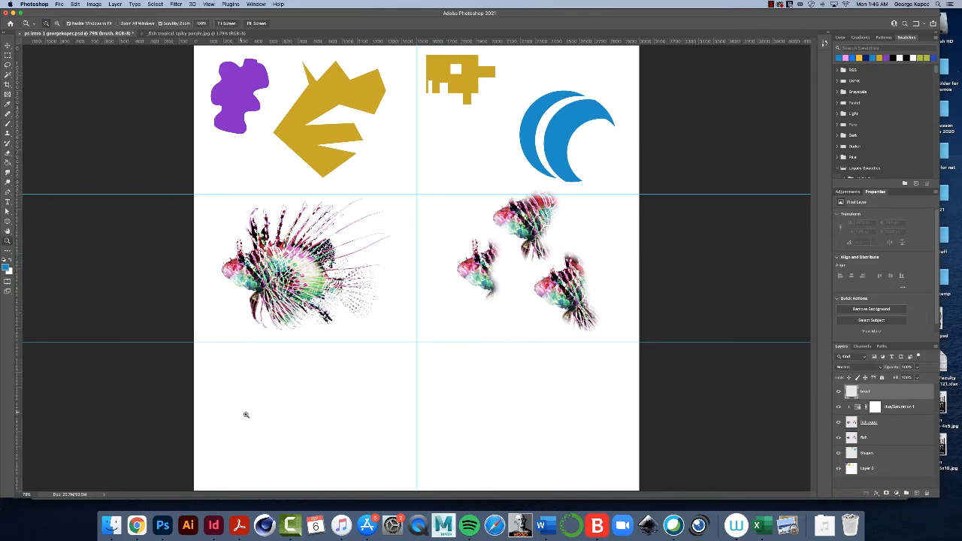
left_click_drag(260, 413, 293, 402)
scroll(294, 402, "down", 3)
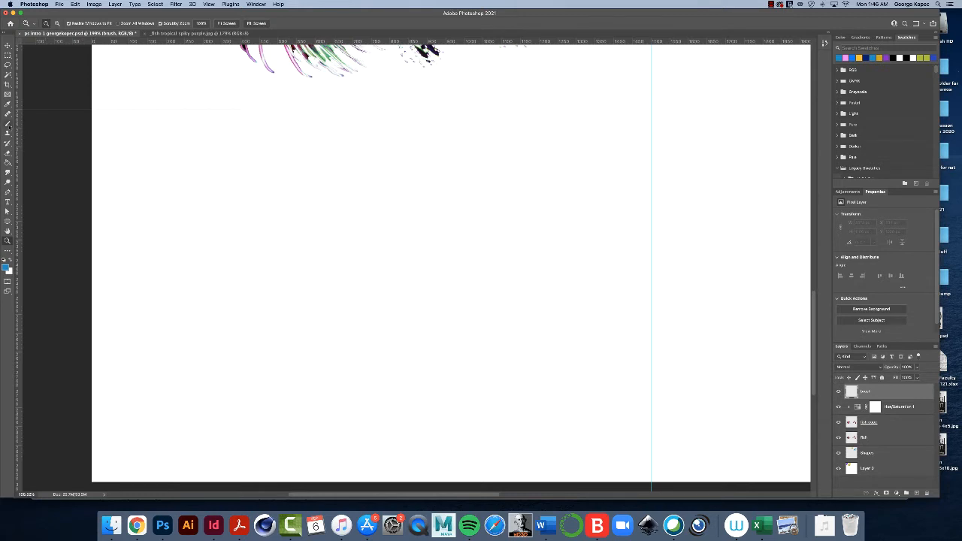
left_click(8, 124)
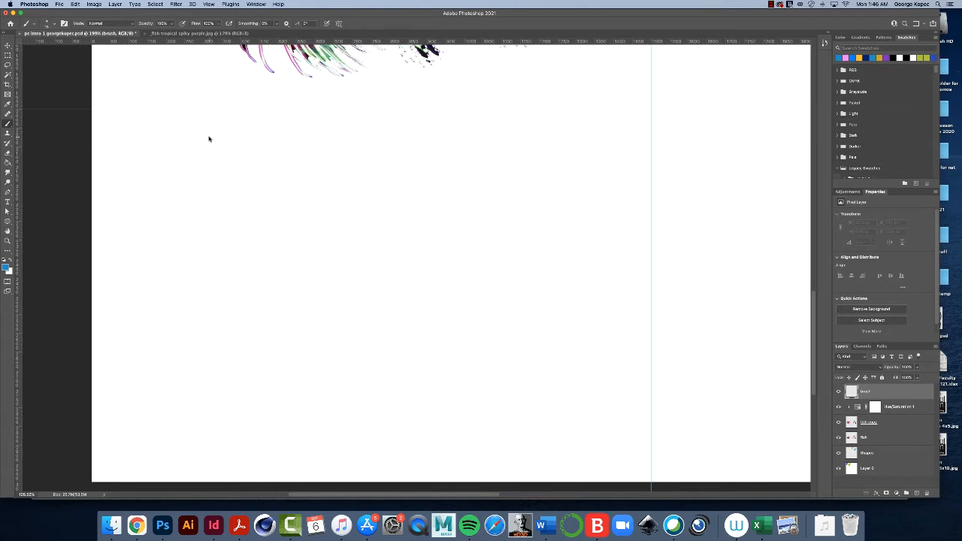
mouse_move(218, 140)
left_mouse_down()
mouse_move(182, 130)
mouse_move(147, 145)
mouse_move(128, 173)
mouse_move(128, 252)
mouse_move(174, 290)
mouse_move(239, 284)
mouse_move(268, 250)
mouse_move(272, 204)
mouse_move(223, 140)
left_mouse_up()
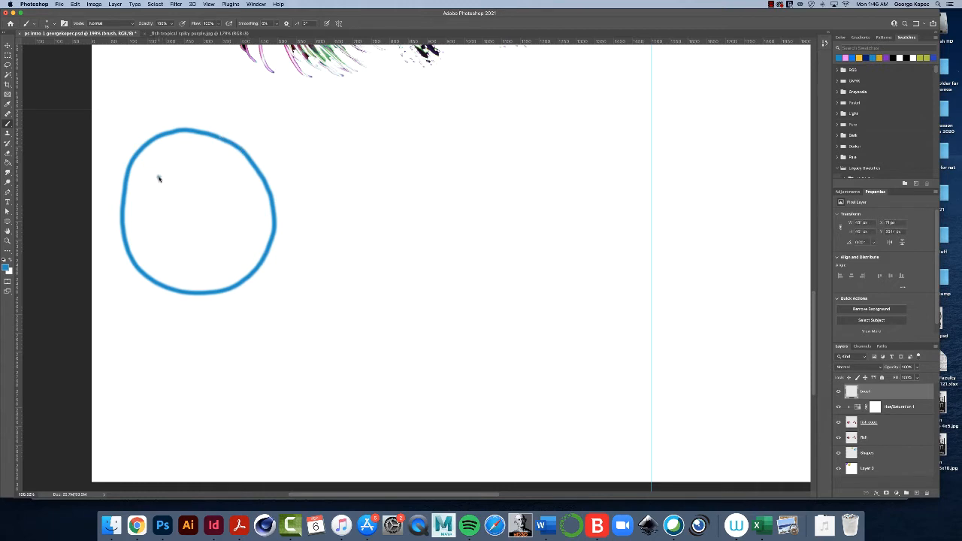
mouse_move(158, 178)
left_mouse_down()
mouse_move(160, 208)
mouse_move(160, 199)
left_mouse_up()
left_click_drag(211, 178, 214, 198)
mouse_move(147, 223)
left_mouse_down()
mouse_move(170, 247)
mouse_move(215, 243)
mouse_move(232, 220)
left_mouse_up()
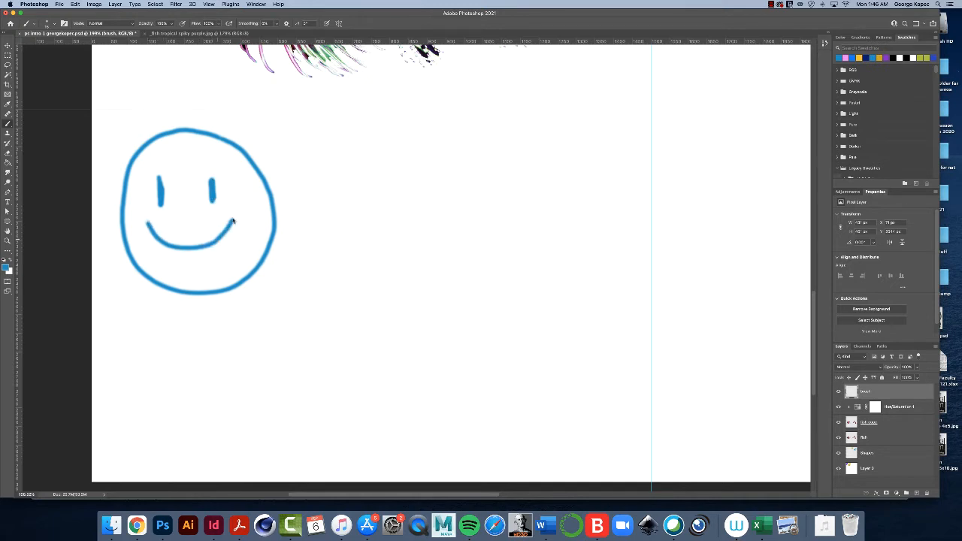
mouse_move(148, 227)
left_mouse_down()
mouse_move(183, 264)
mouse_move(207, 267)
mouse_move(233, 226)
left_mouse_up()
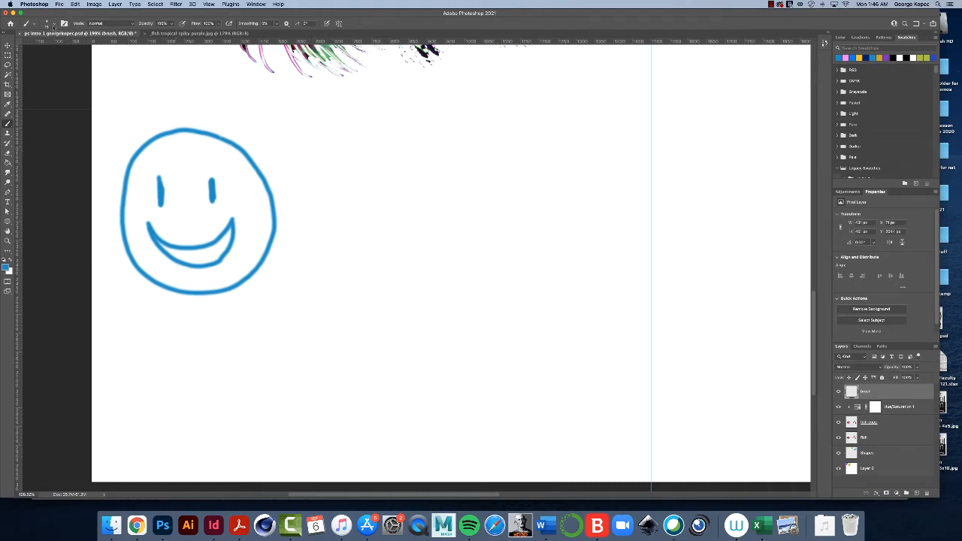
Step: Reduce the brush size and paint a thin vertical wavy line just right of the smiley face
left_click(53, 27)
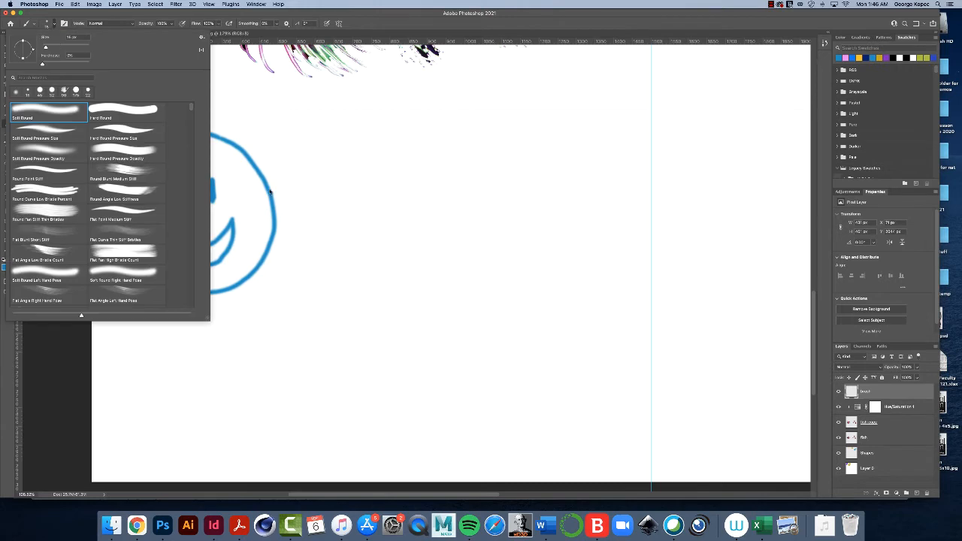
left_click(278, 243)
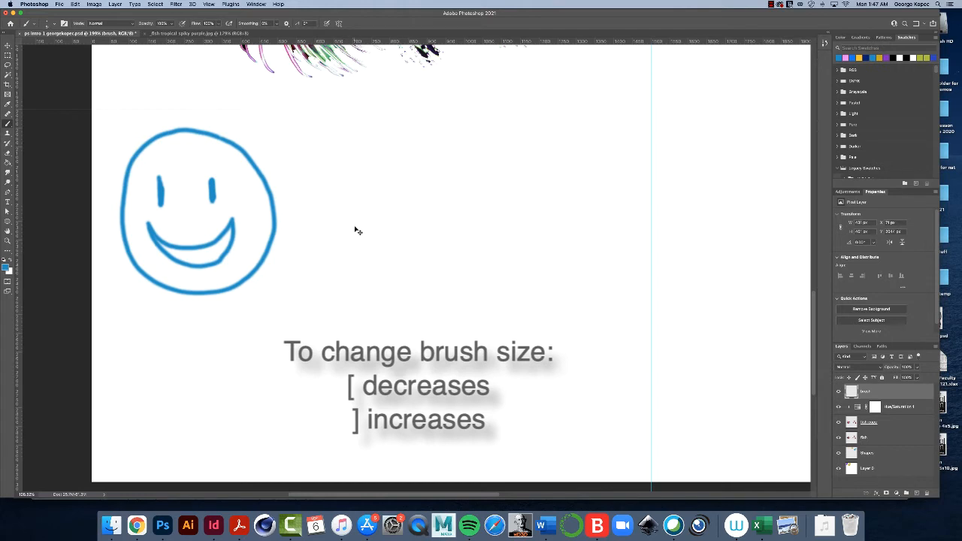
mouse_move(316, 169)
left_mouse_down()
mouse_move(306, 242)
mouse_move(328, 264)
left_mouse_up()
Step: Enlarge the brush and paint a thick, soft cat-head outline with two pointed ears and rounded cheeks to the right of the wavy line
key("bracketright")
key("bracketright")
key("bracketright")
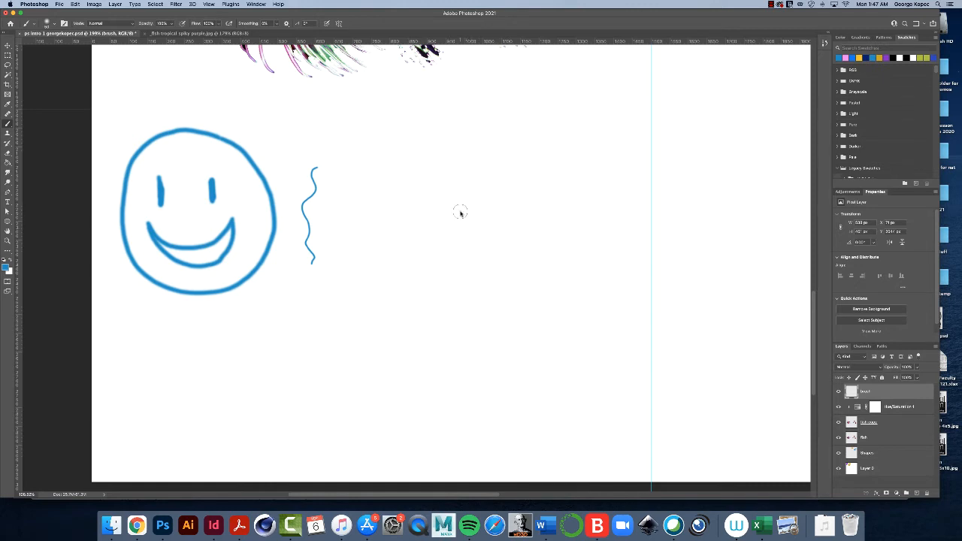
left_click_drag(465, 212, 416, 187)
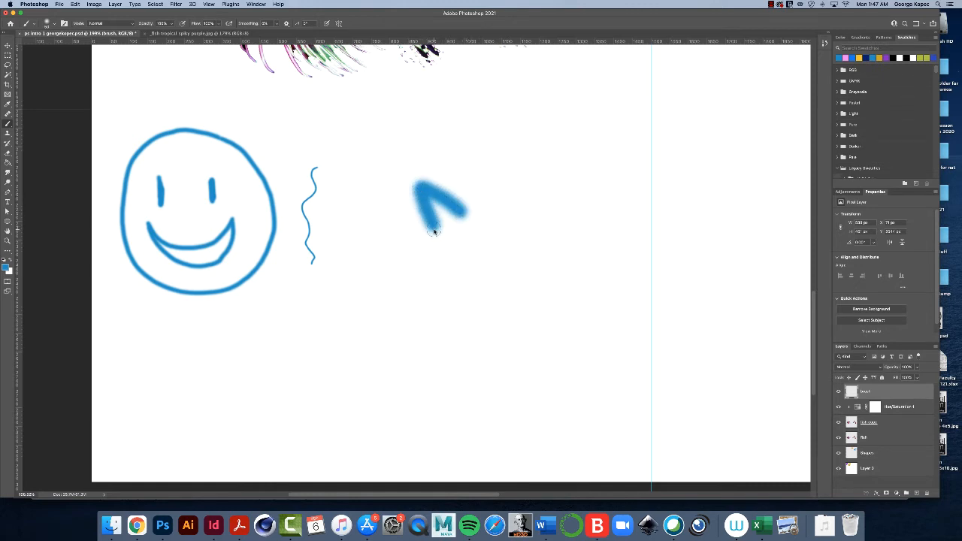
mouse_move(464, 212)
left_mouse_down()
mouse_move(499, 219)
mouse_move(535, 192)
left_mouse_up()
left_click_drag(528, 225, 526, 242)
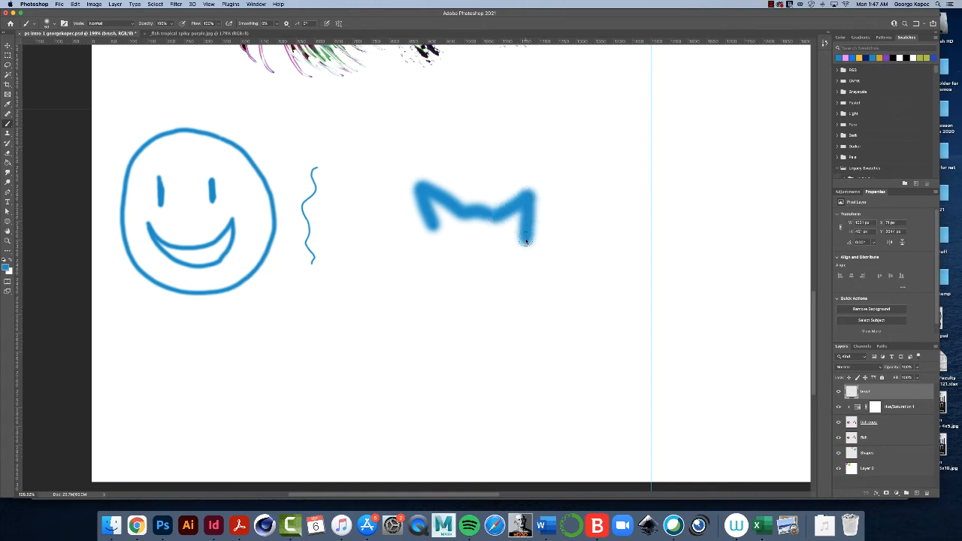
mouse_move(435, 239)
left_mouse_down()
mouse_move(444, 275)
mouse_move(463, 286)
left_mouse_up()
mouse_move(522, 250)
left_mouse_down()
mouse_move(518, 271)
mouse_move(490, 286)
left_mouse_up()
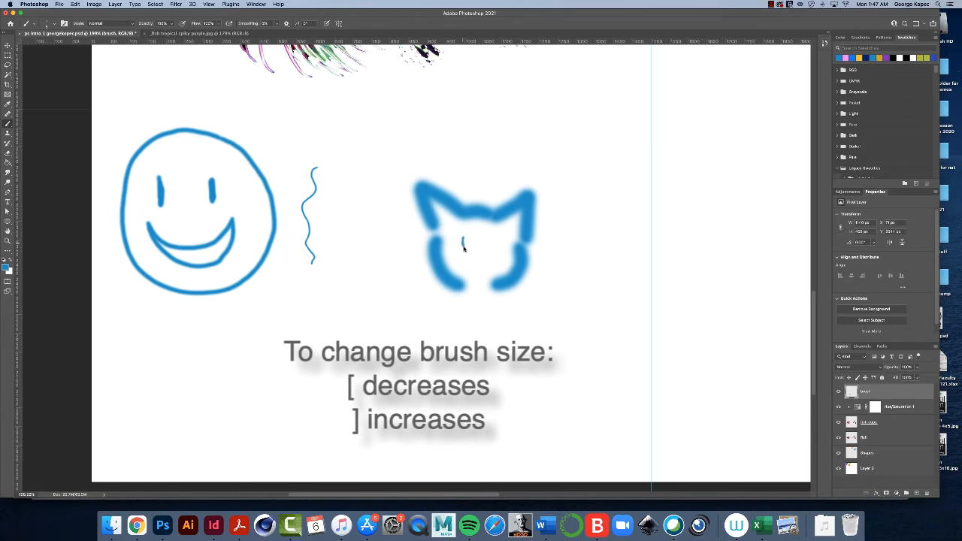
Step: Paint the cat's eyes, nose and mouth with a thin brush, and a dense scribble below the cat with a 35 px brush
mouse_move(464, 237)
left_mouse_down()
mouse_move(463, 246)
mouse_move(490, 248)
left_mouse_up()
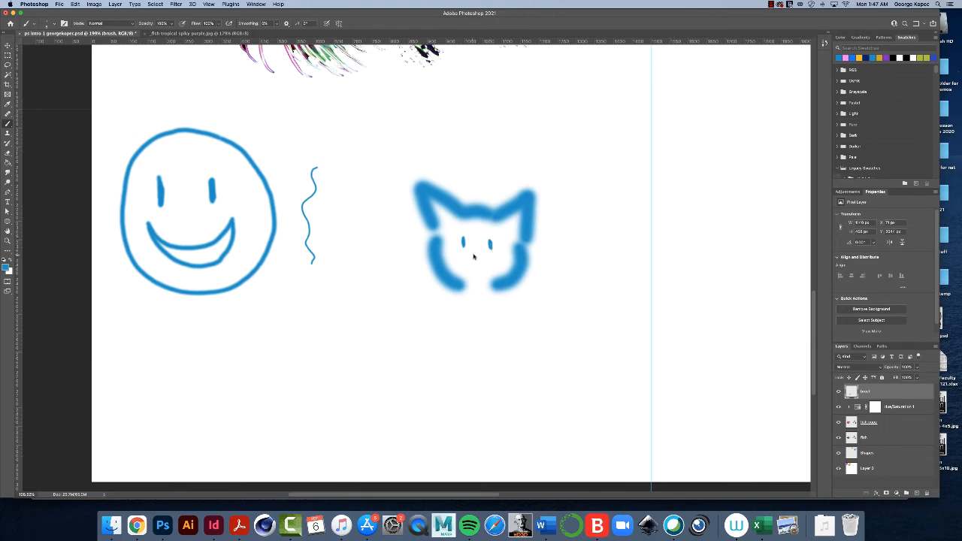
left_click_drag(471, 256, 482, 256)
mouse_move(477, 266)
left_mouse_down()
mouse_move(489, 264)
mouse_move(467, 268)
left_mouse_up()
mouse_move(415, 336)
left_mouse_down()
mouse_move(360, 378)
mouse_move(399, 416)
mouse_move(415, 429)
mouse_move(446, 383)
mouse_move(474, 369)
mouse_move(415, 333)
mouse_move(487, 419)
left_mouse_up()
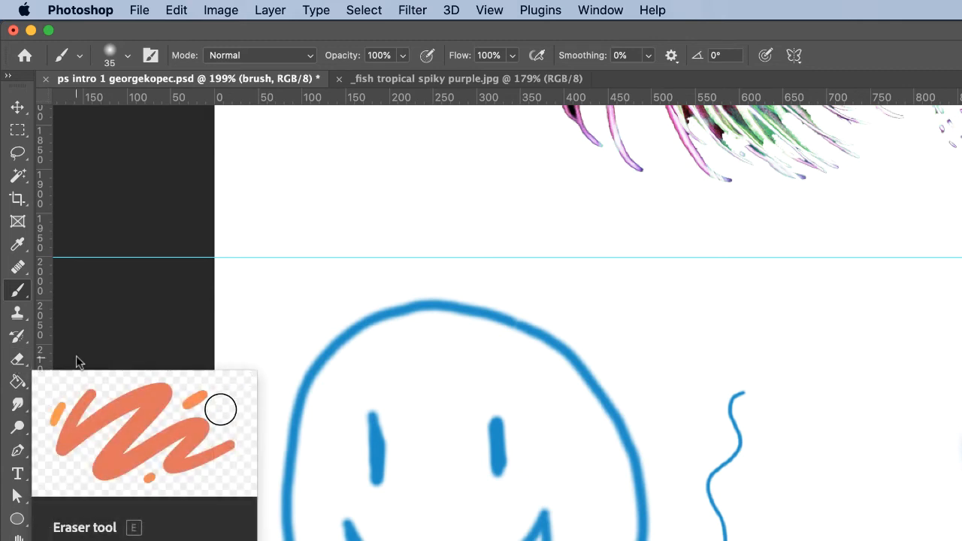
Step: Activate the Eraser tool with the Soft Round tip and set its size to 39 px
left_click(18, 360)
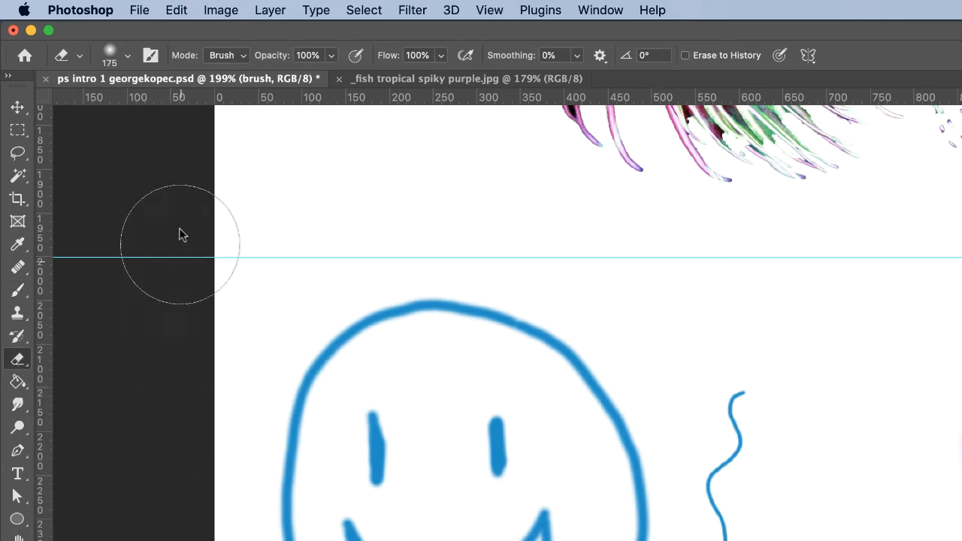
left_click(128, 56)
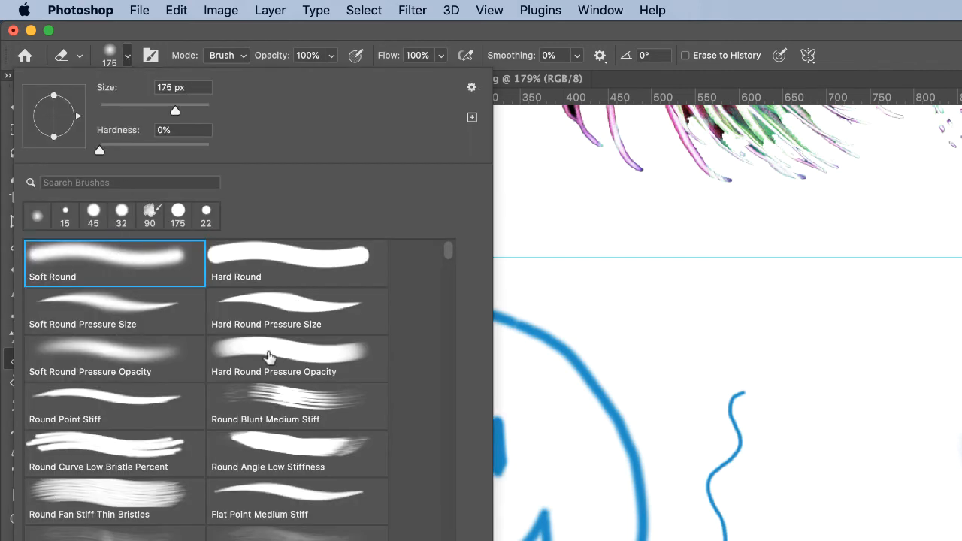
left_click(155, 270)
left_click_drag(174, 108, 120, 105)
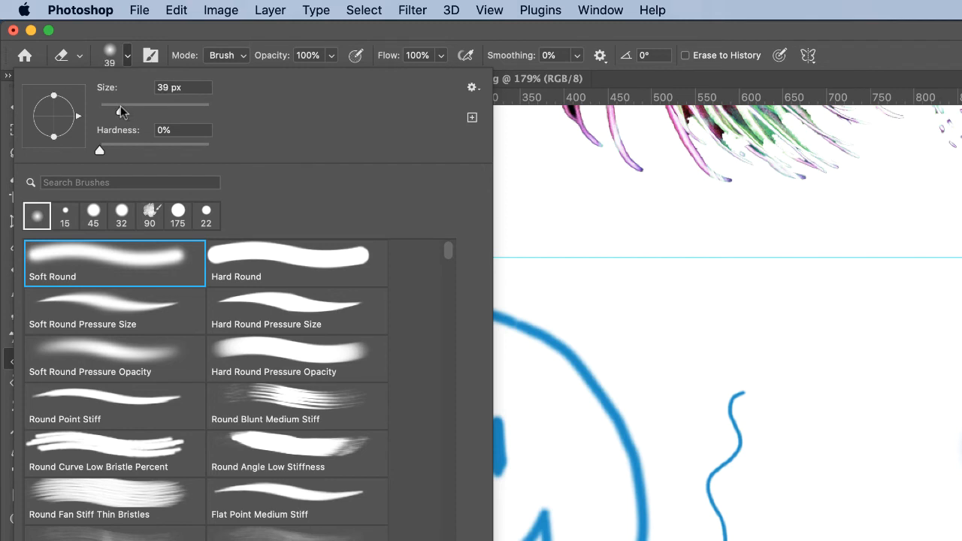
key("Return")
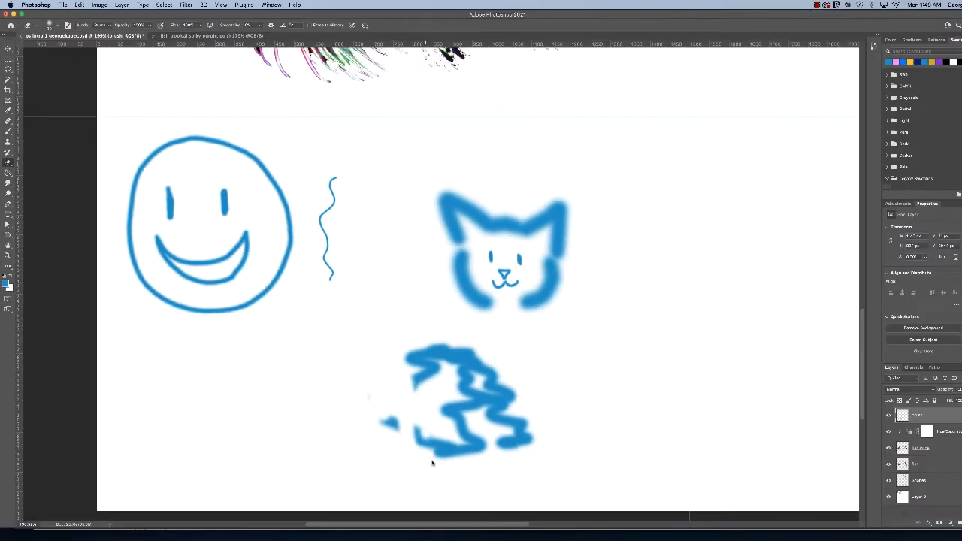
Step: Erase several streaks through the blue scribble below the cat, and fit the whole canvas in view
mouse_move(410, 437)
left_mouse_down()
mouse_move(428, 407)
mouse_move(448, 432)
mouse_move(464, 393)
mouse_move(457, 351)
mouse_move(479, 426)
left_mouse_up()
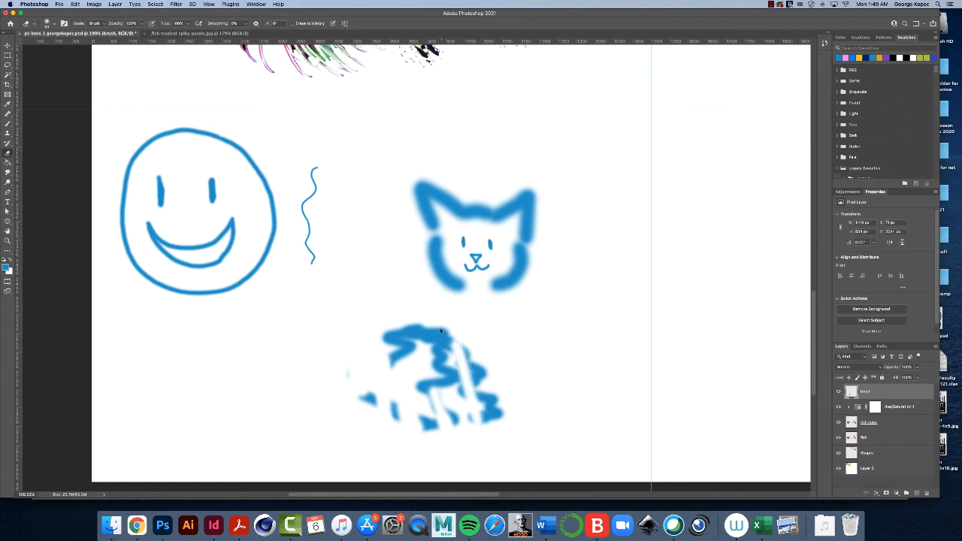
left_click_drag(441, 331, 453, 385)
mouse_move(414, 325)
left_mouse_down()
mouse_move(424, 352)
mouse_move(398, 327)
mouse_move(385, 375)
left_mouse_up()
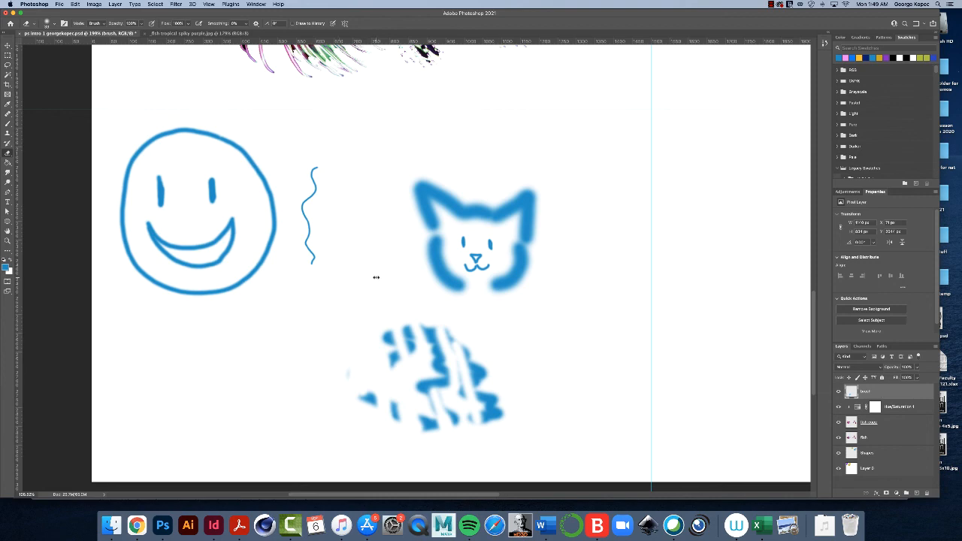
key("super+0")
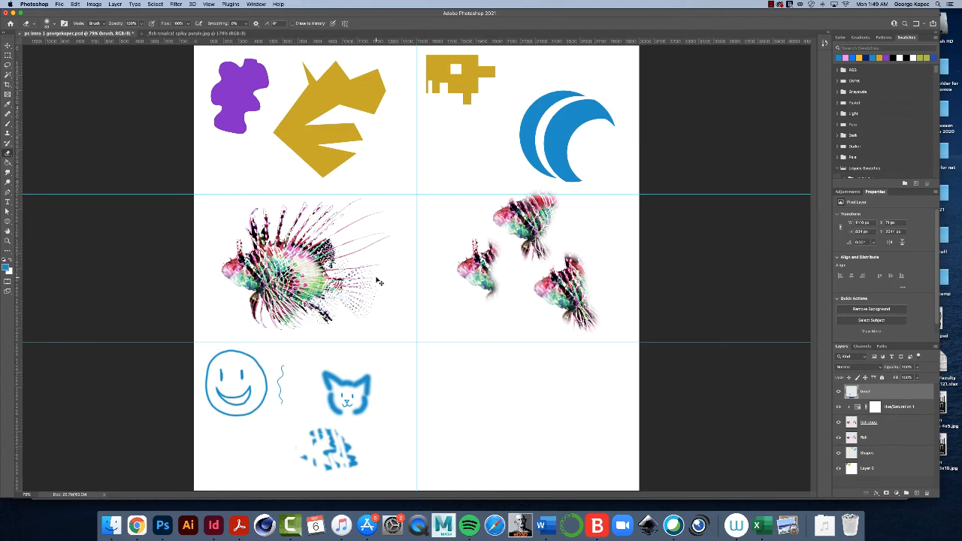